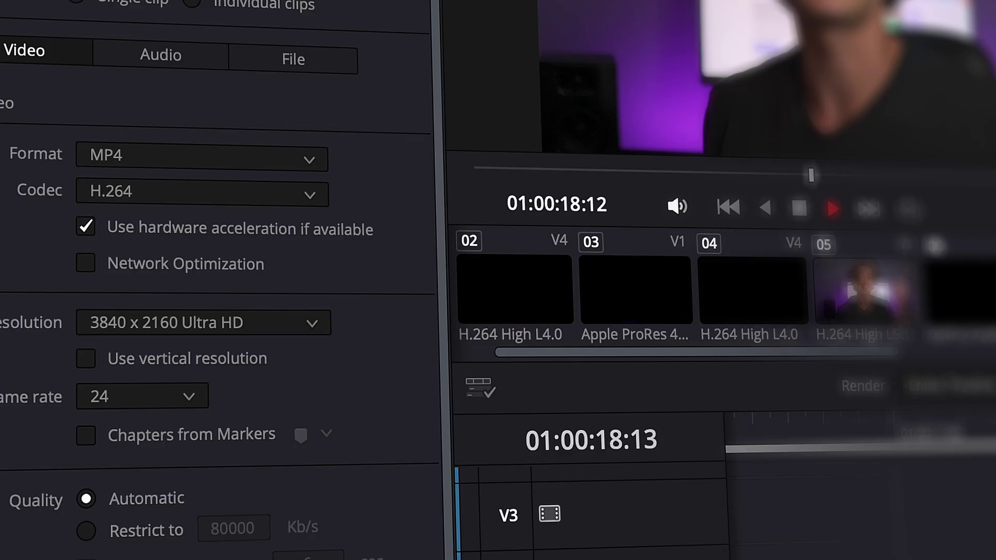
- Enable 'Use vertical resolution' so the render outputs at 2160x3840
left_click(94, 346)
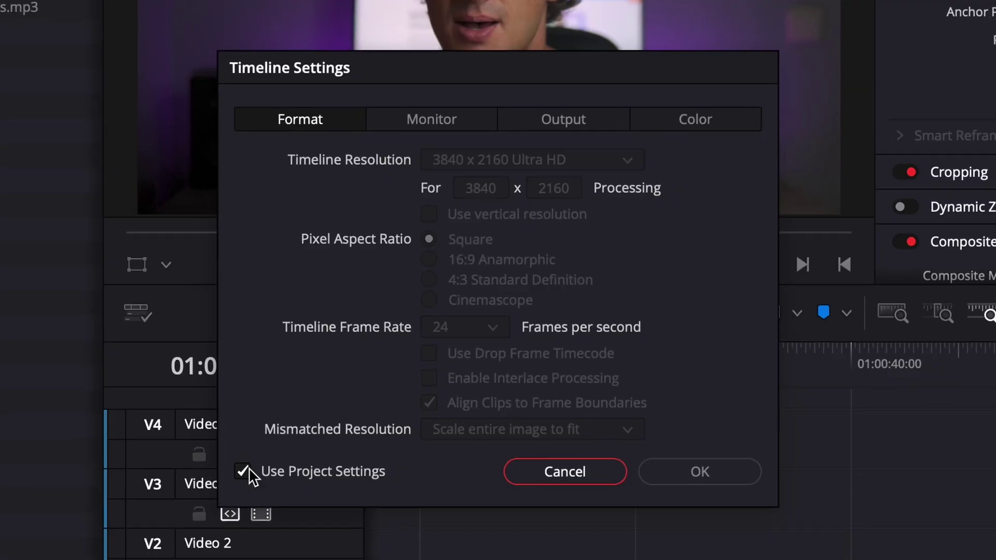
- Untick Use Project Settings for the timeline and switch it to vertical 2160x3840
left_click(244, 472)
left_click(501, 211)
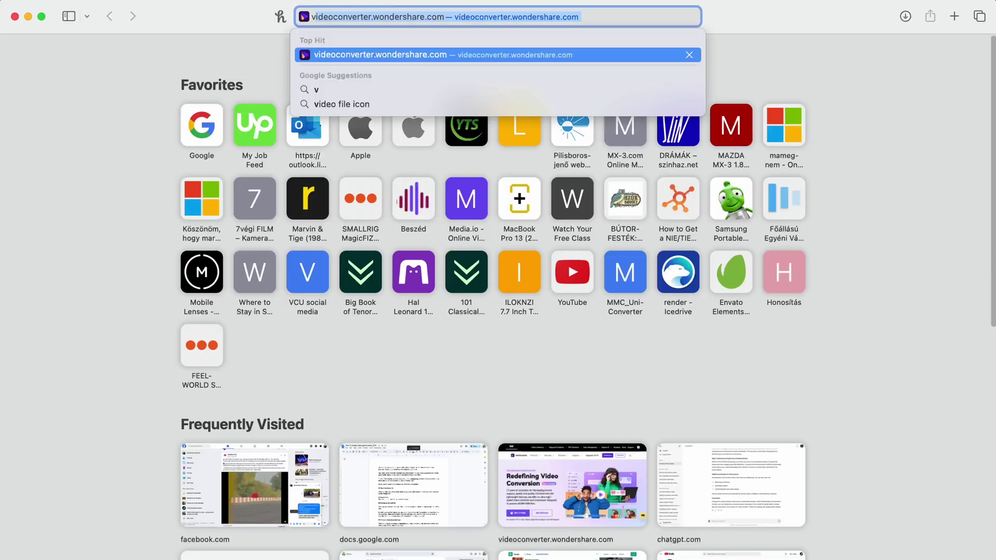
- Load videoconverter.wondershare.com and download the free UniConverter trial for macOS
key("Return")
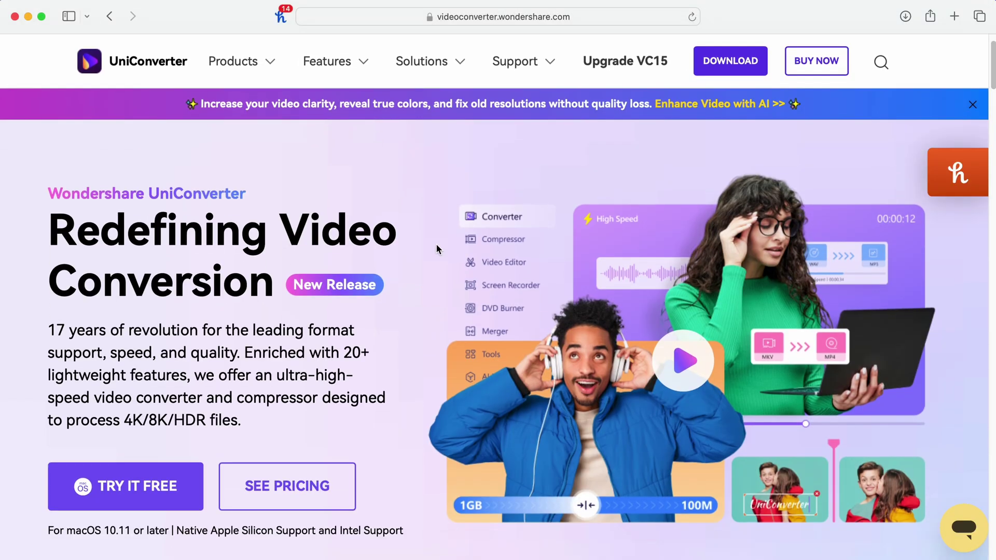
scroll(436, 244, "down", 4)
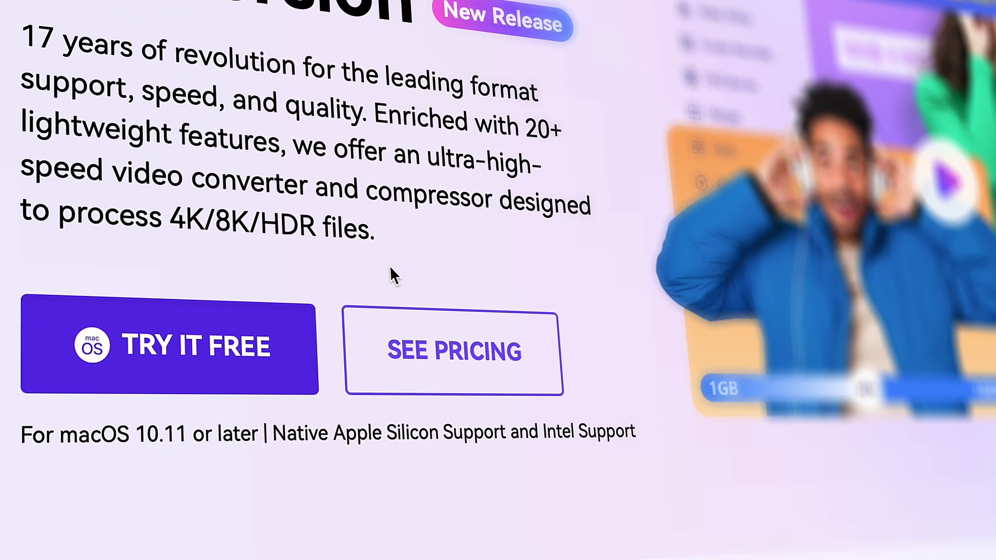
left_click(170, 345)
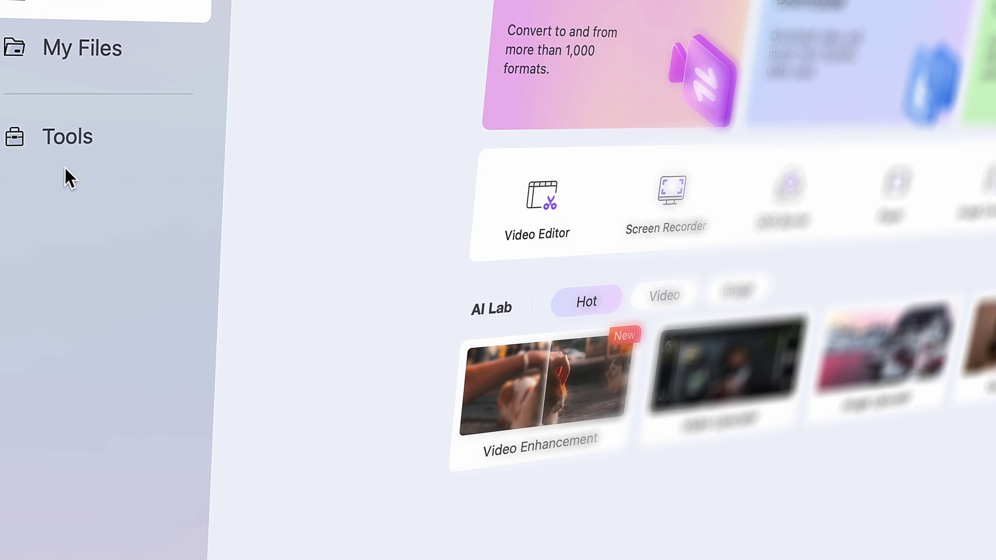
- Open Auto Crop from the full Tools list and import gameplay clip.mp4
left_click(57, 139)
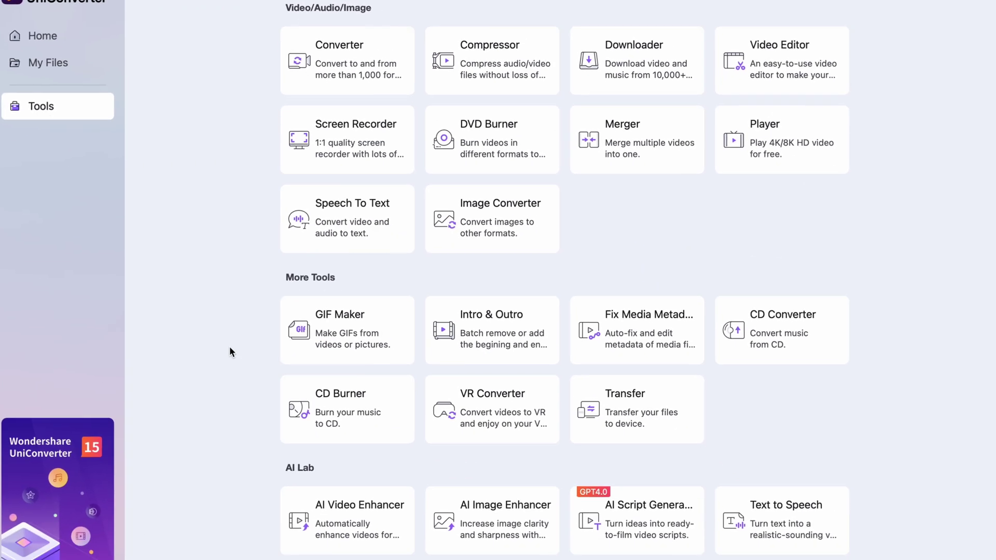
scroll(230, 347, "down", 3)
scroll(230, 347, "down", 5)
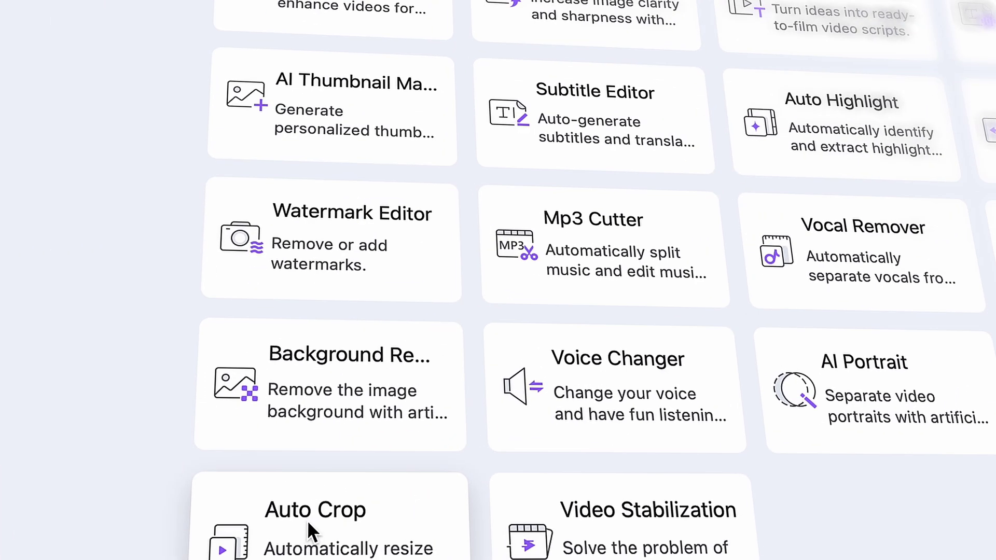
left_click(333, 529)
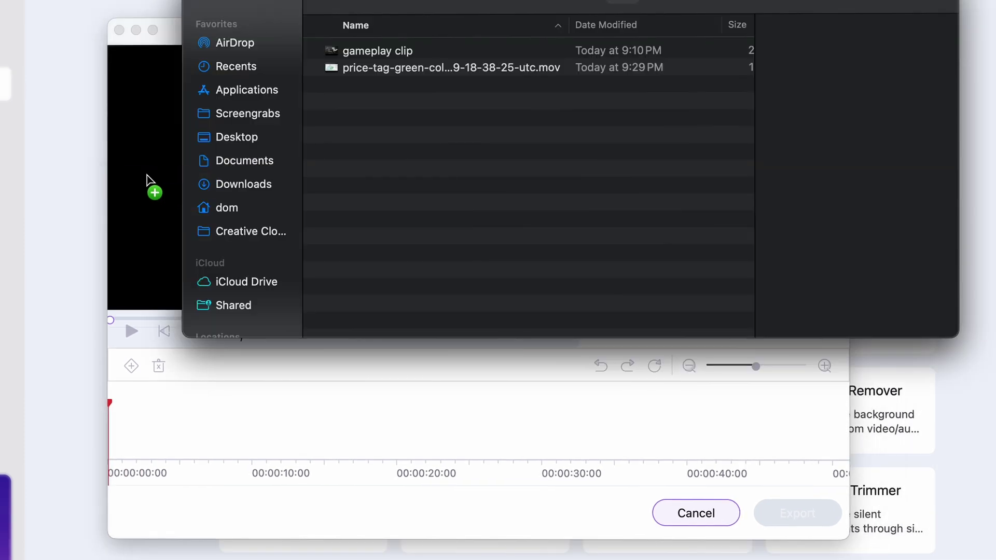
left_click_drag(147, 176, 147, 176)
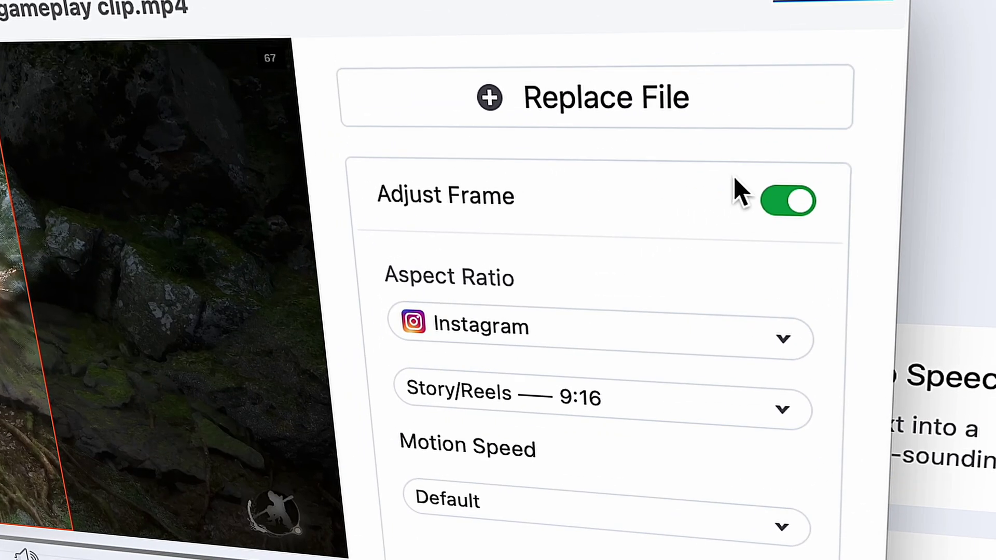
left_click(789, 210)
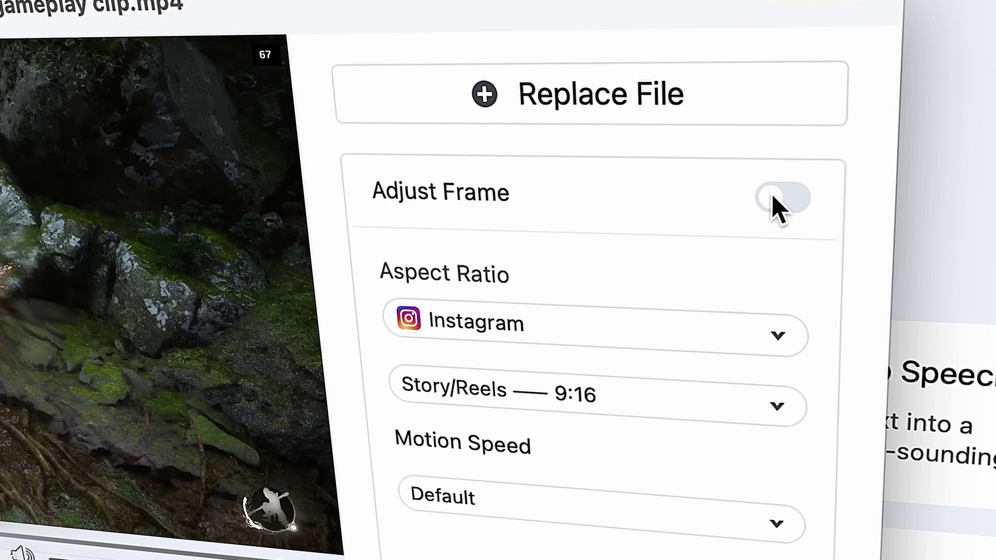
left_click(777, 202)
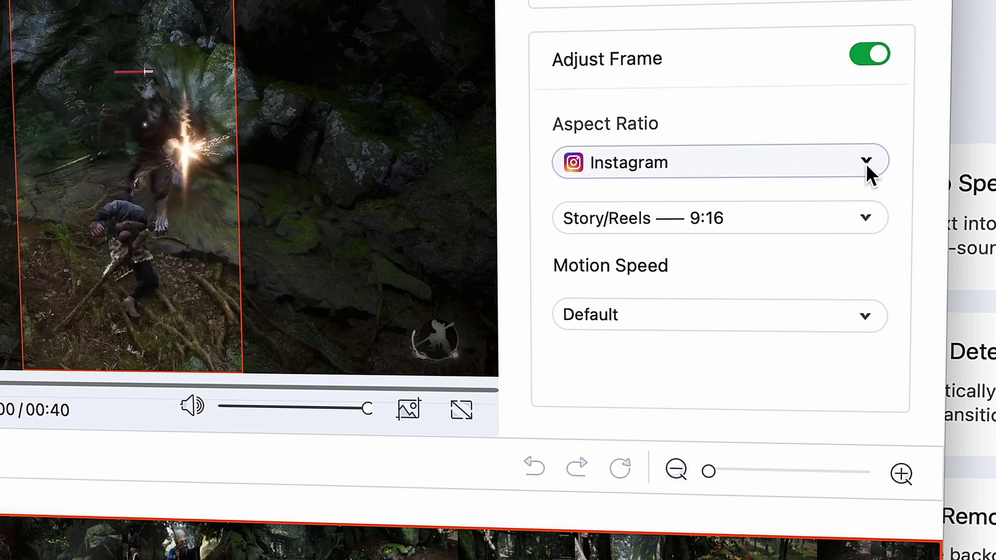
left_click(867, 156)
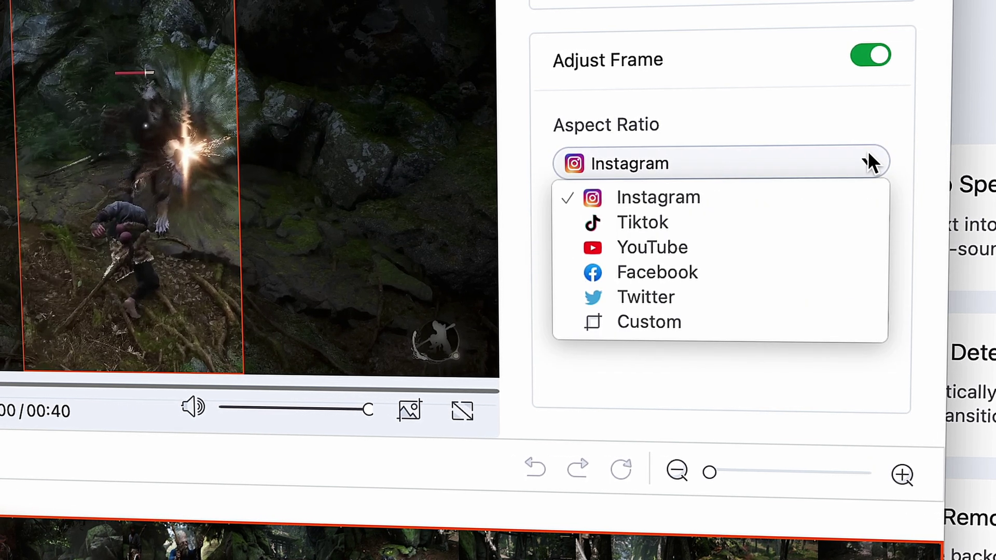
left_click(830, 197)
left_click(851, 223)
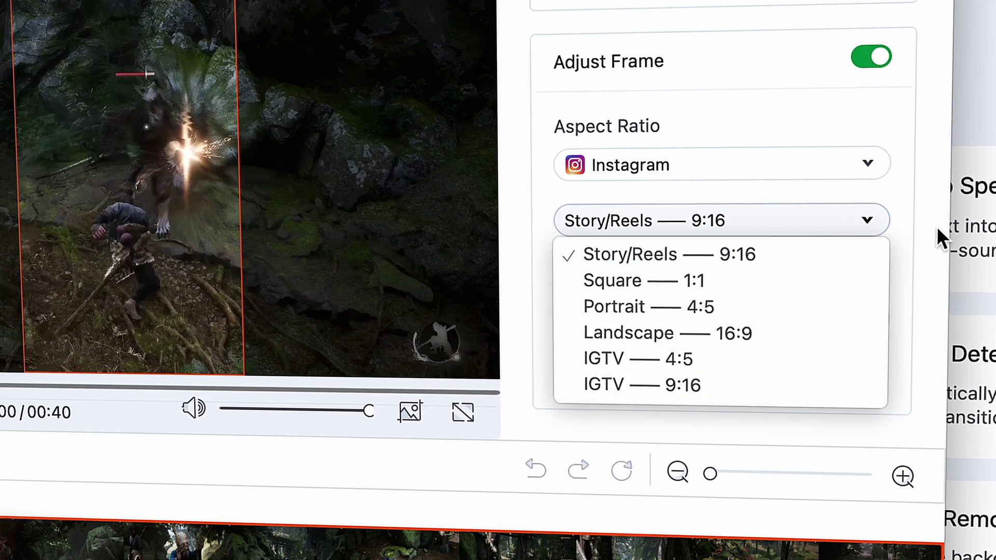
left_click(900, 209)
left_click(851, 164)
left_click(771, 323)
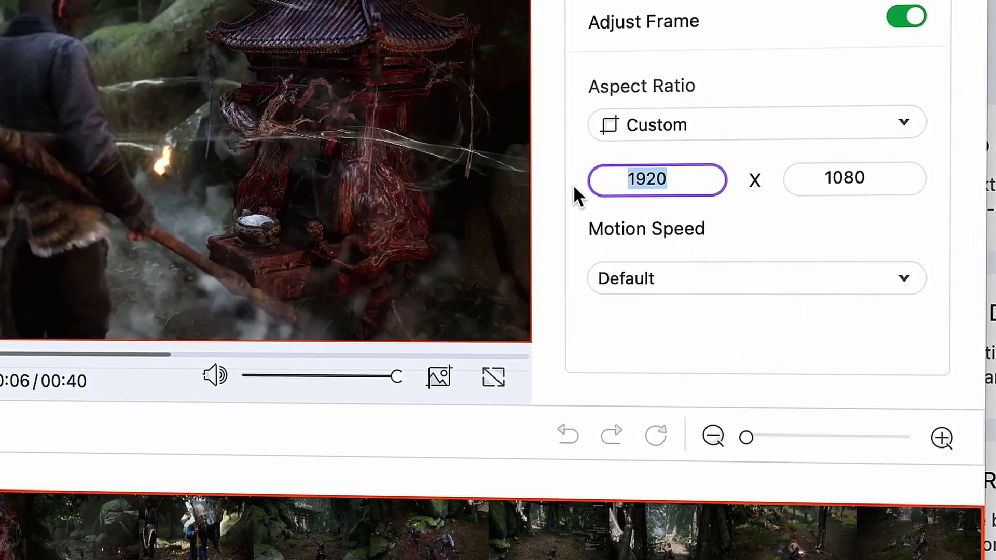
type("1080")
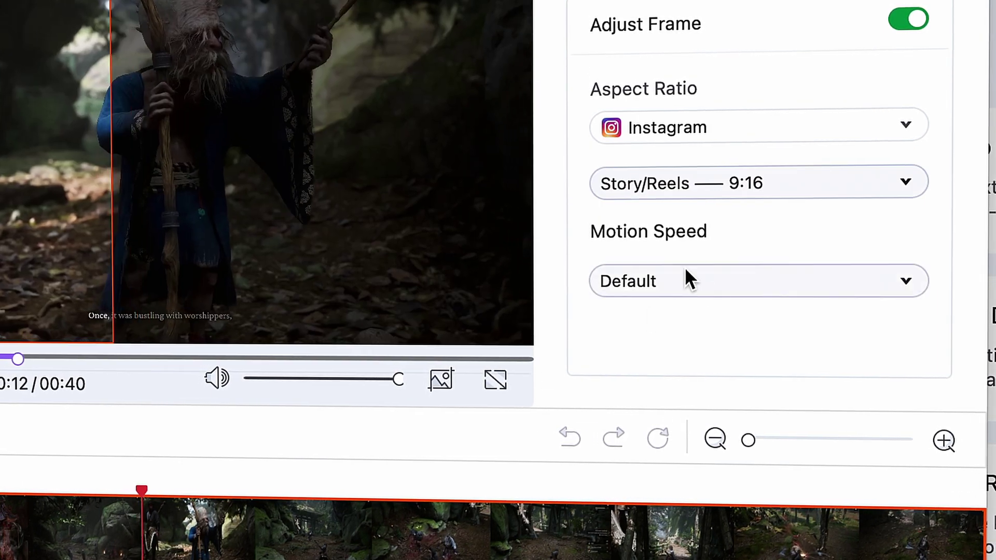
left_click(679, 274)
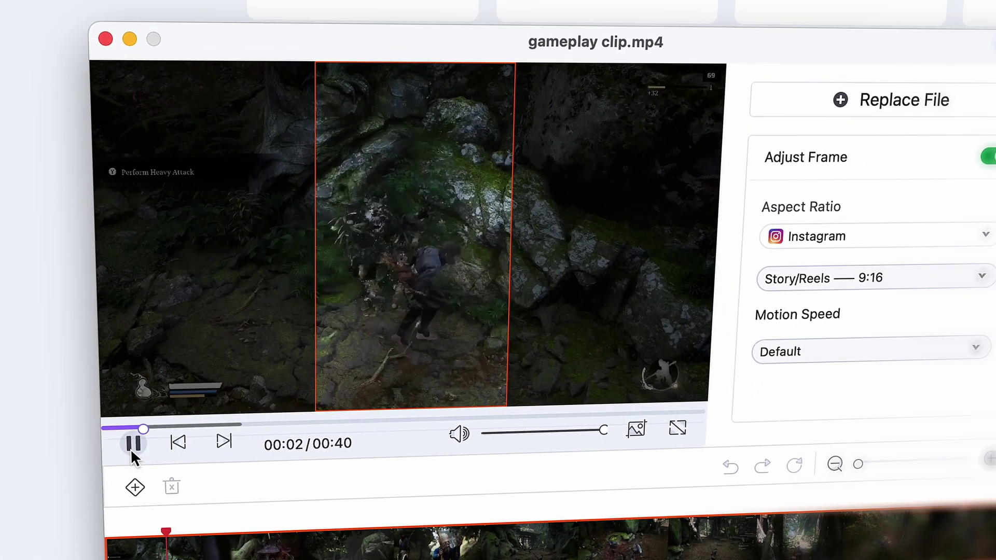
left_click(133, 448)
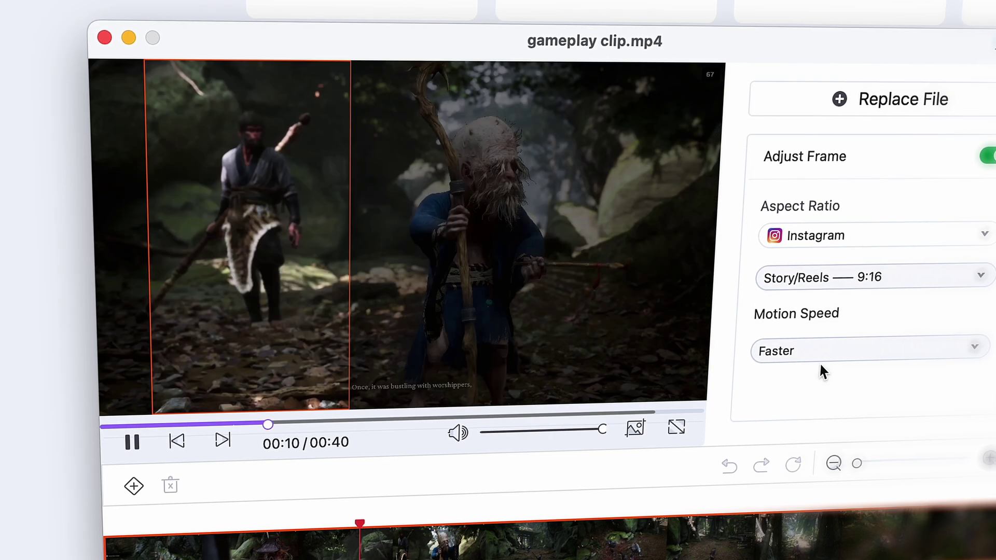
left_click(820, 357)
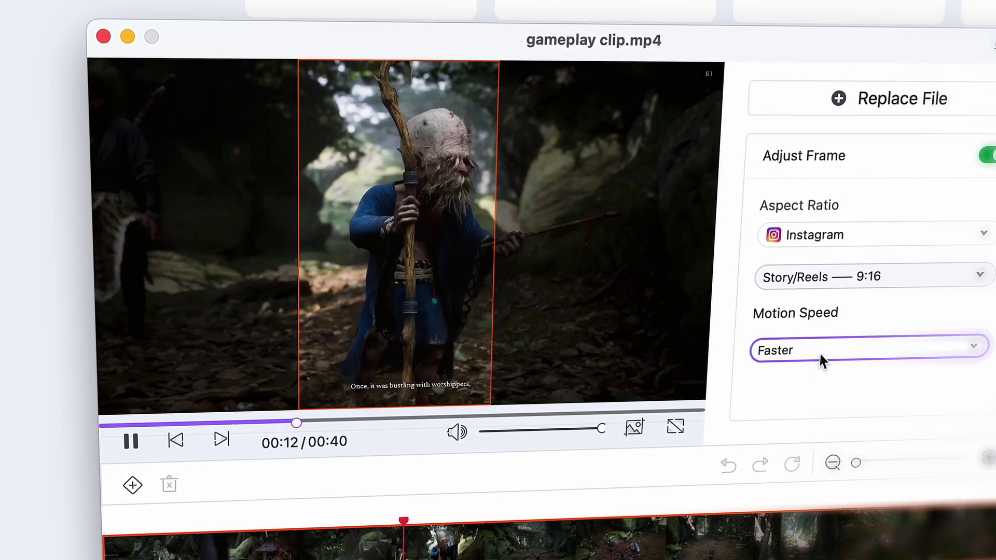
left_click(817, 369)
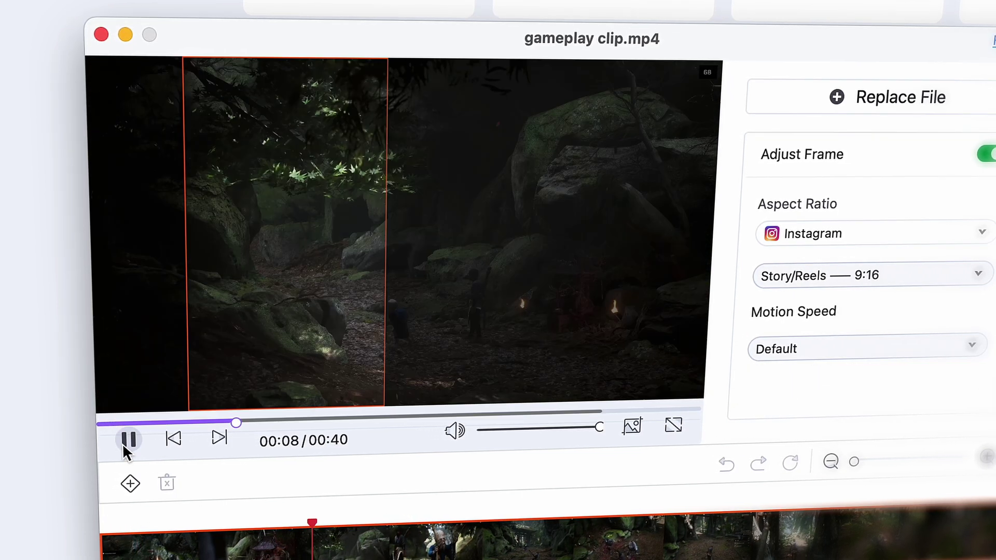
- Add a crop-position keyframe at about 00:07 in the gameplay clip
left_click_drag(237, 421, 186, 422)
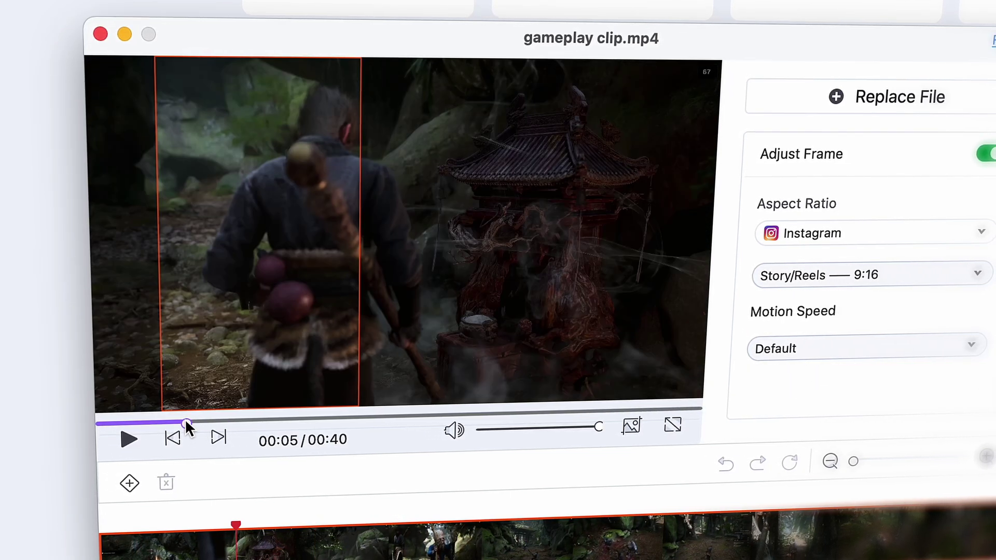
left_click(123, 442)
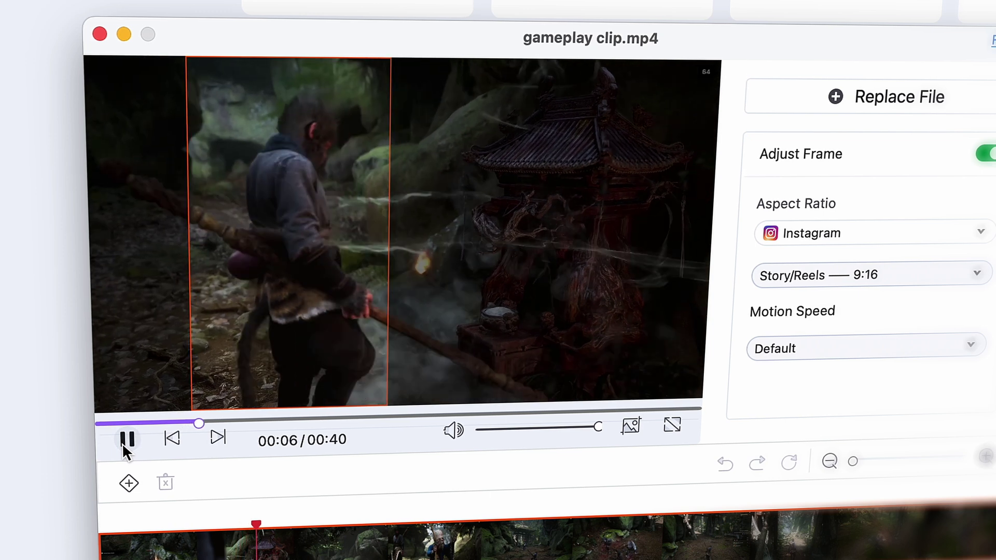
left_click(122, 442)
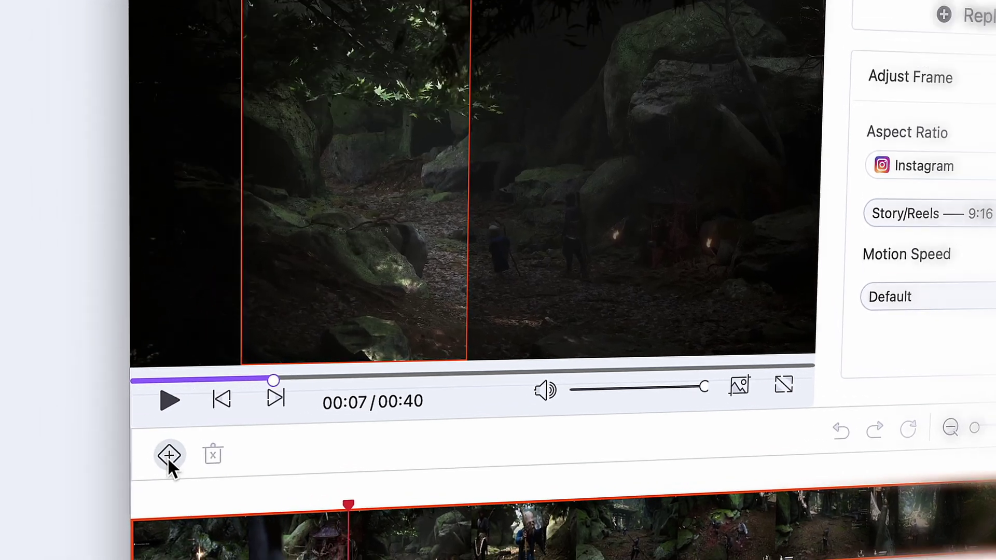
left_click(128, 484)
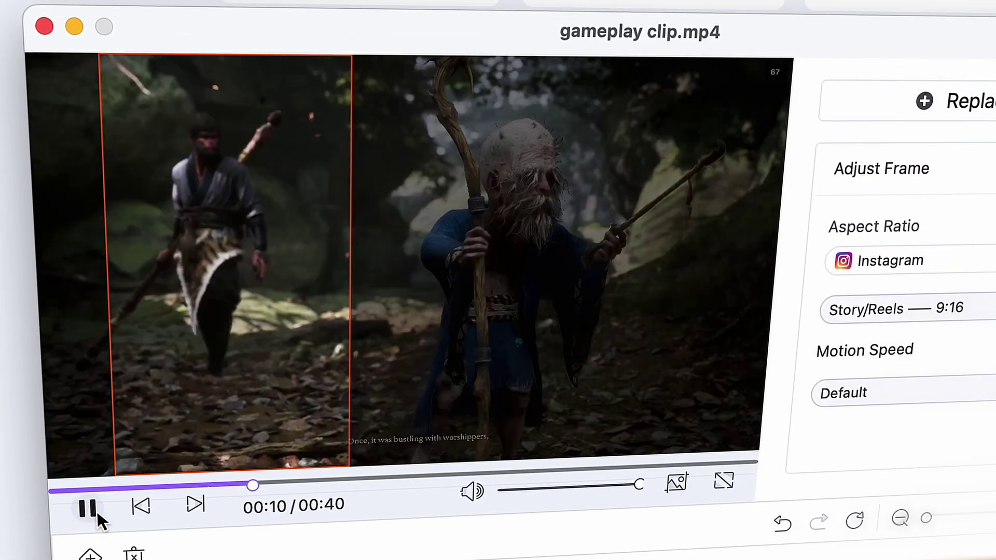
- Play back to check the crop, then export the 9:16 clip and confirm success
key("space")
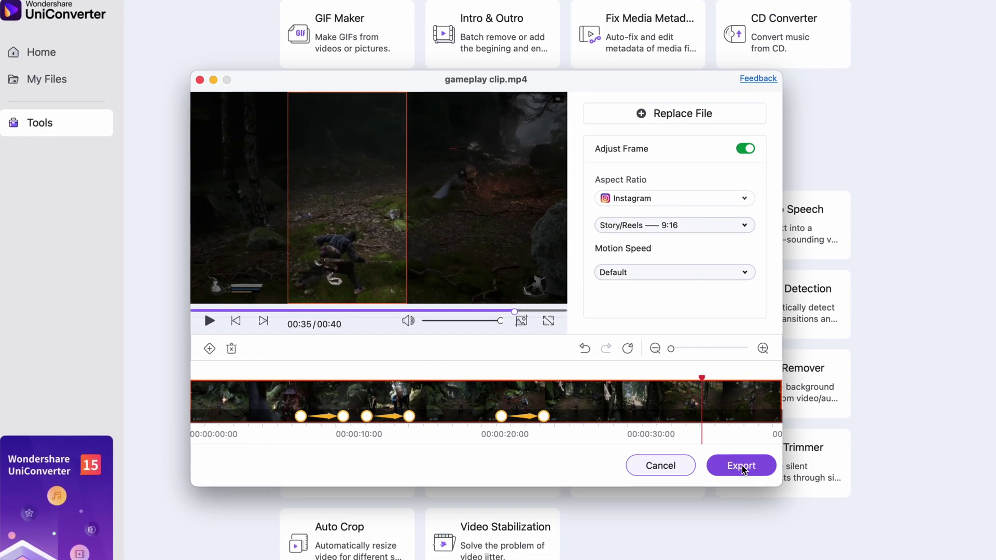
left_click(742, 466)
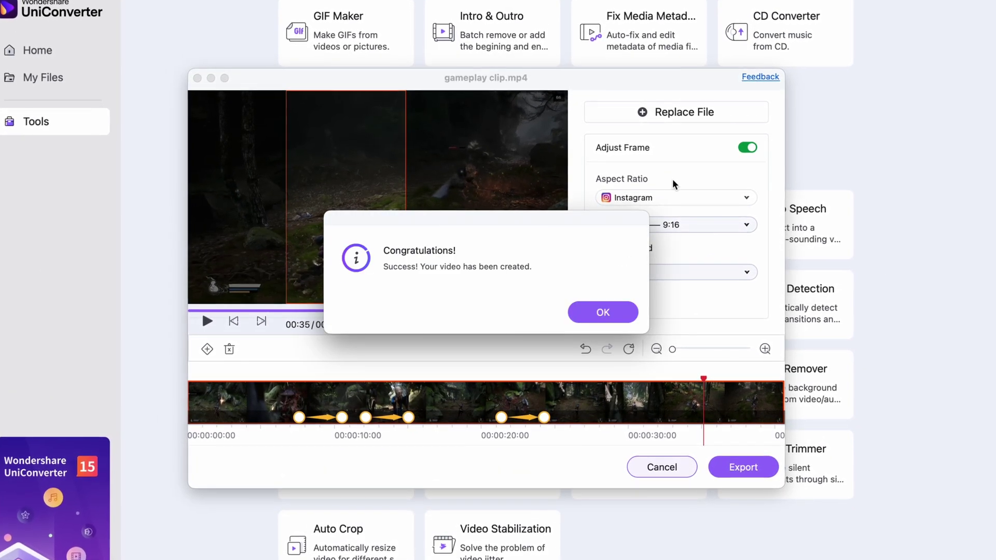
left_click(602, 312)
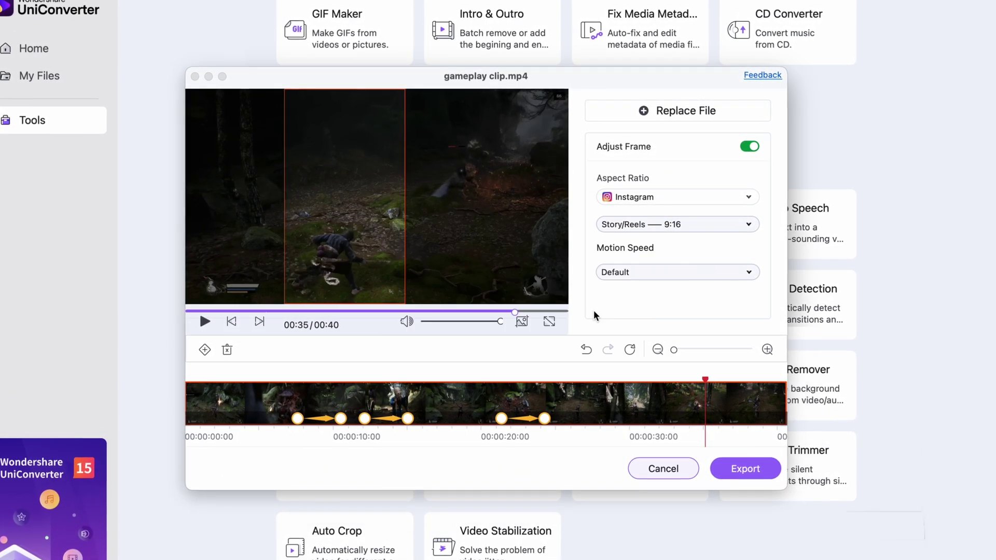
- Preview the exported gameplay clip-9/16.mp4 to check the vertical result
key("space")
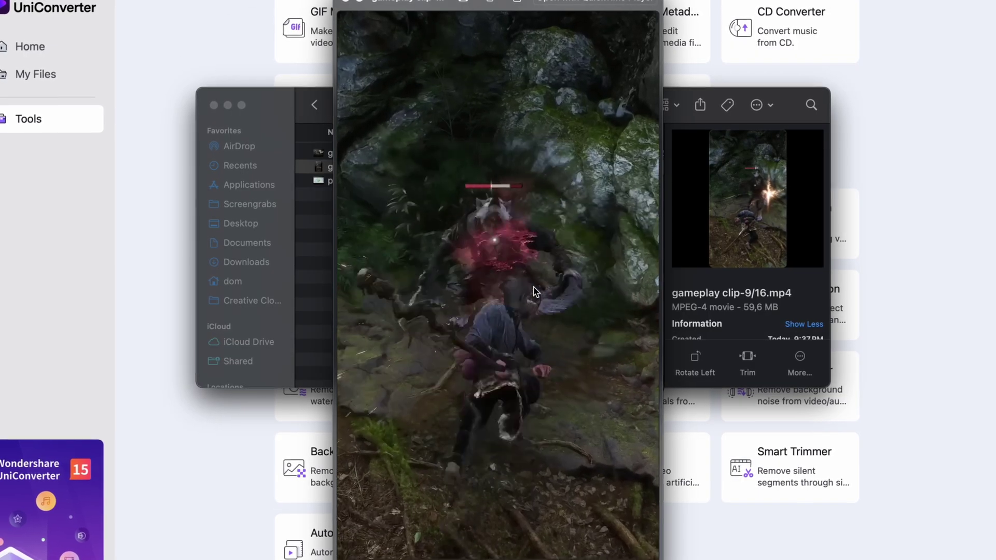